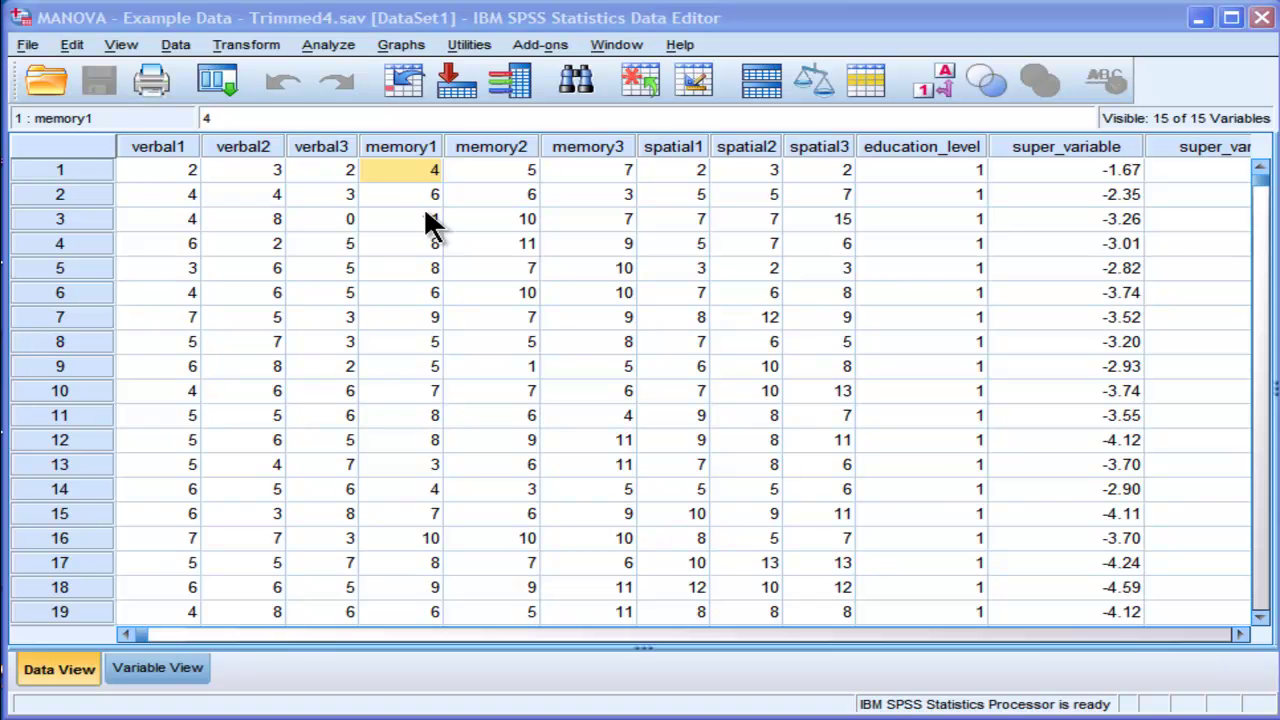
- Add verbal1 through spatial3 to the Variables list of a Bivariate Correlations setup
left_click(326, 44)
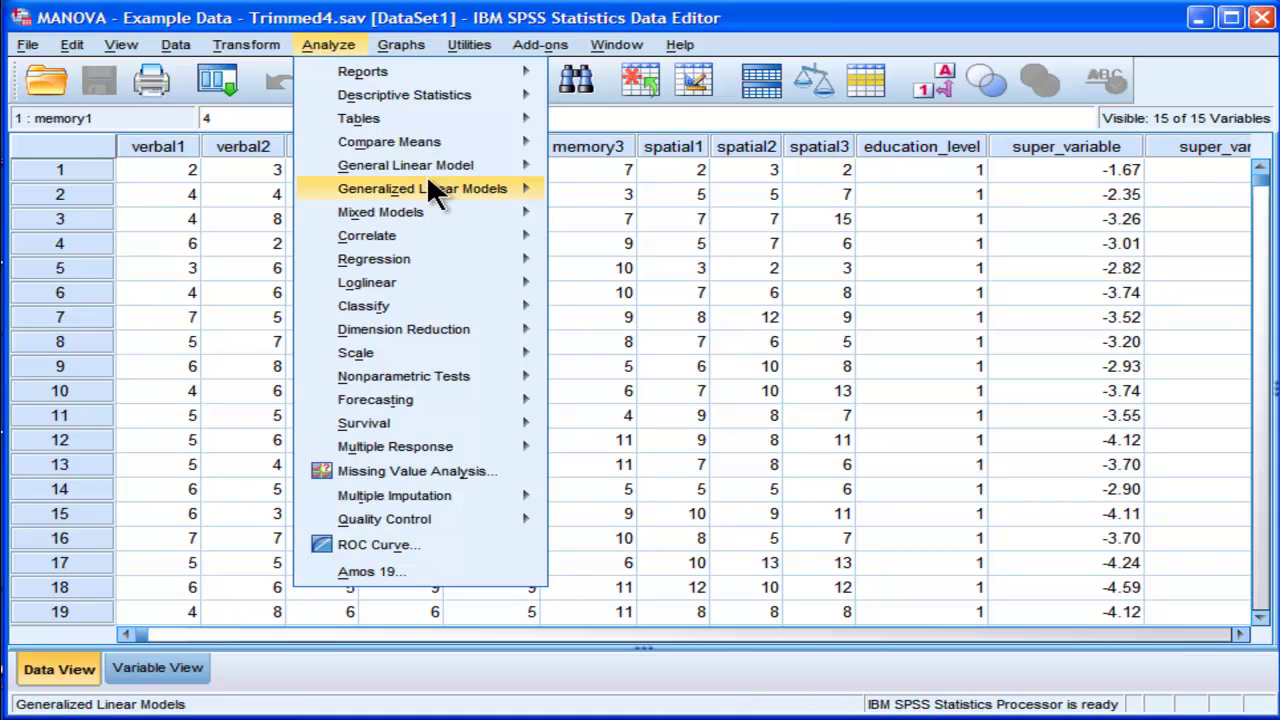
mouse_move(457, 238)
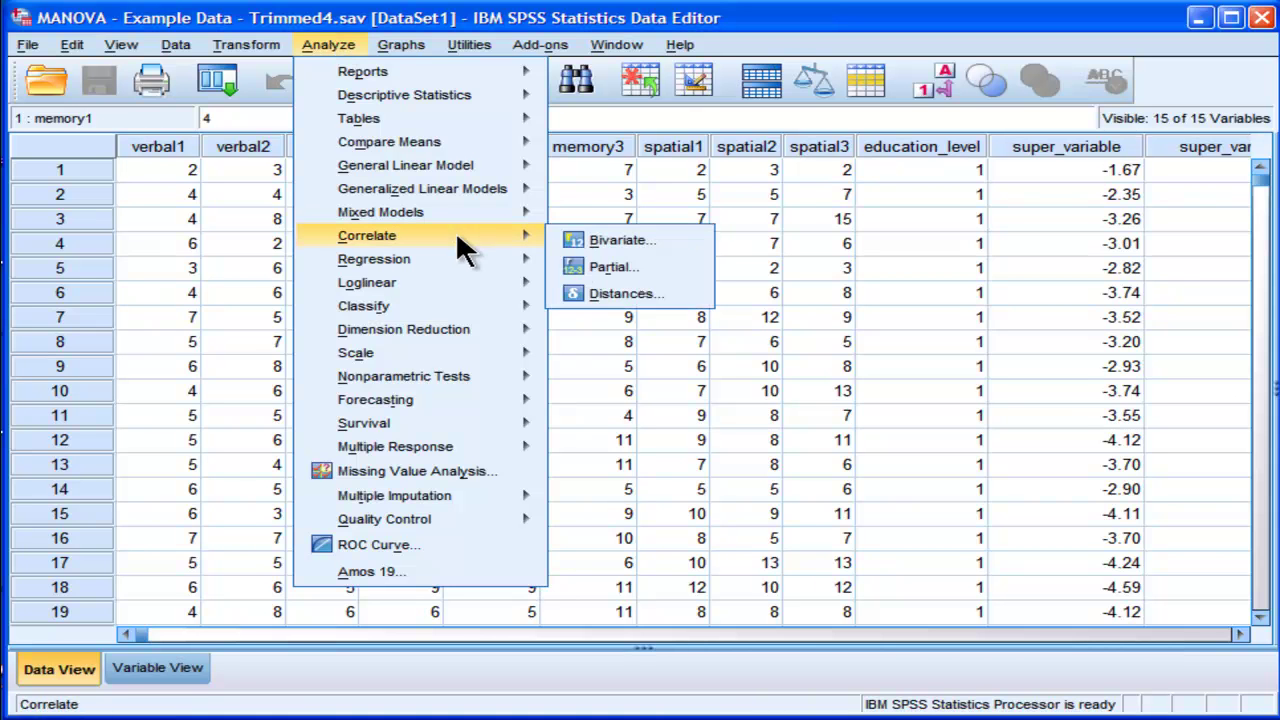
left_click(575, 240)
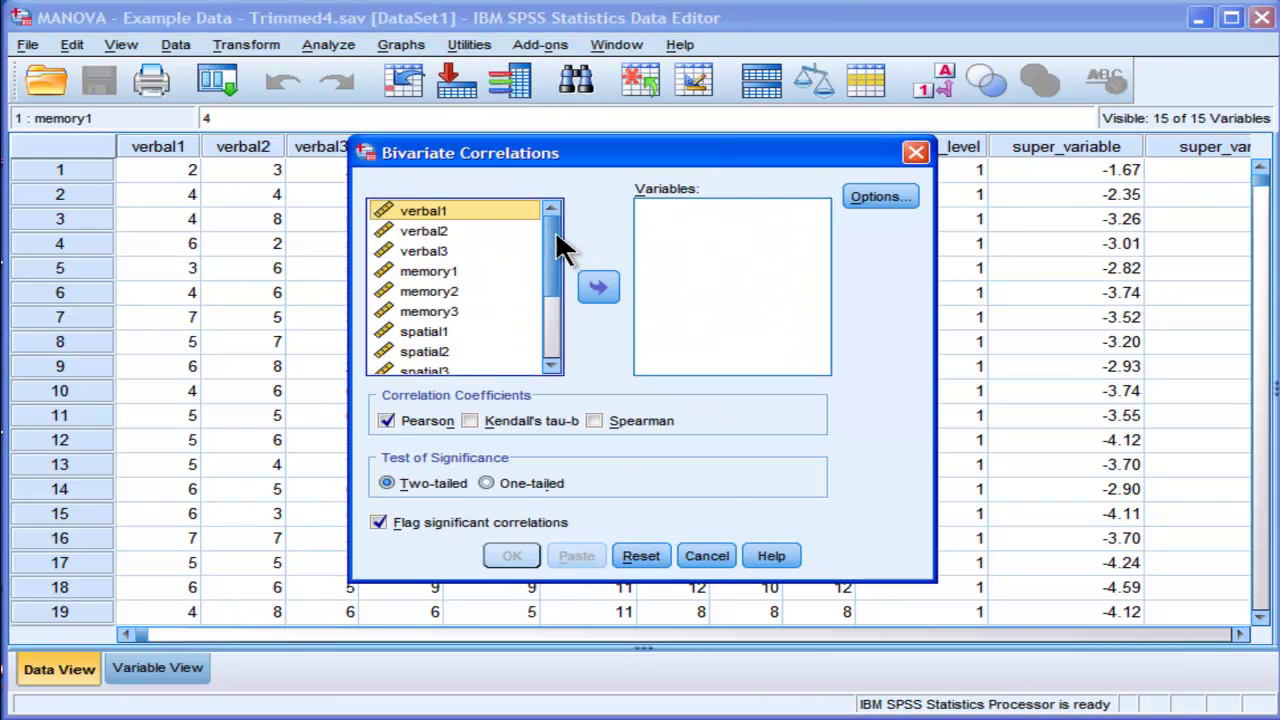
left_click_drag(555, 230, 555, 240)
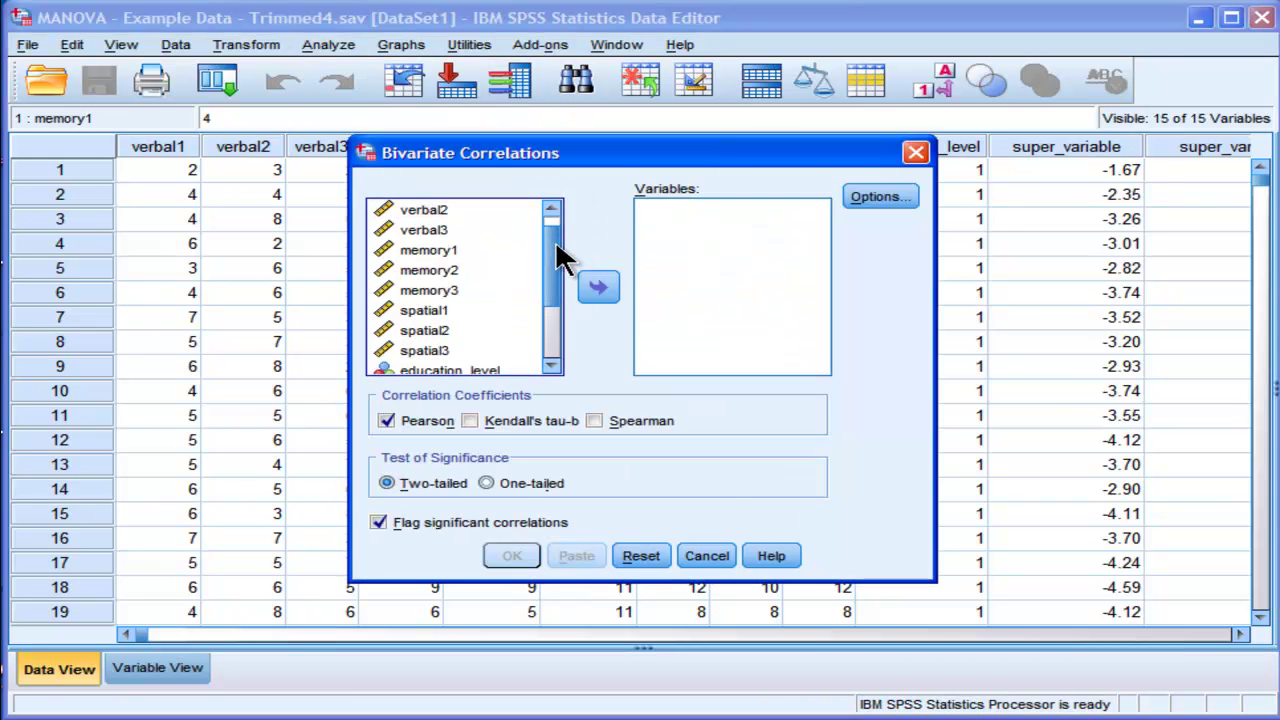
left_click(443, 350, "shift")
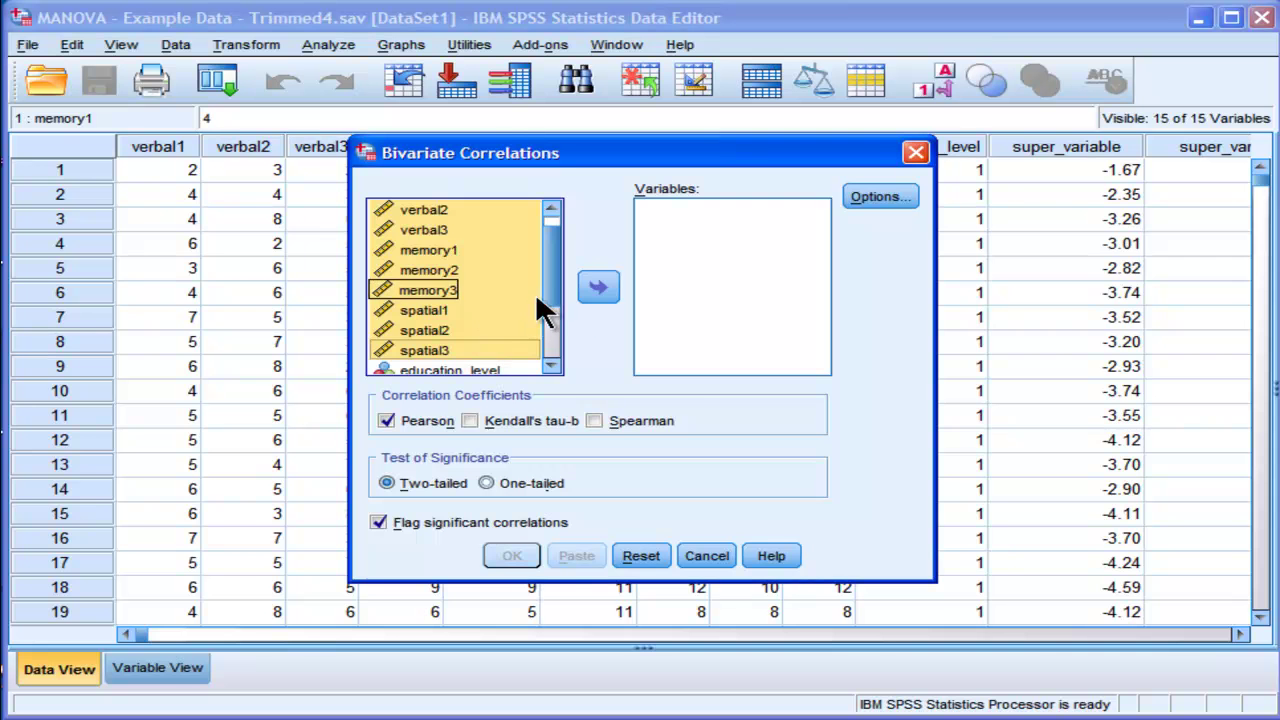
left_click(590, 292)
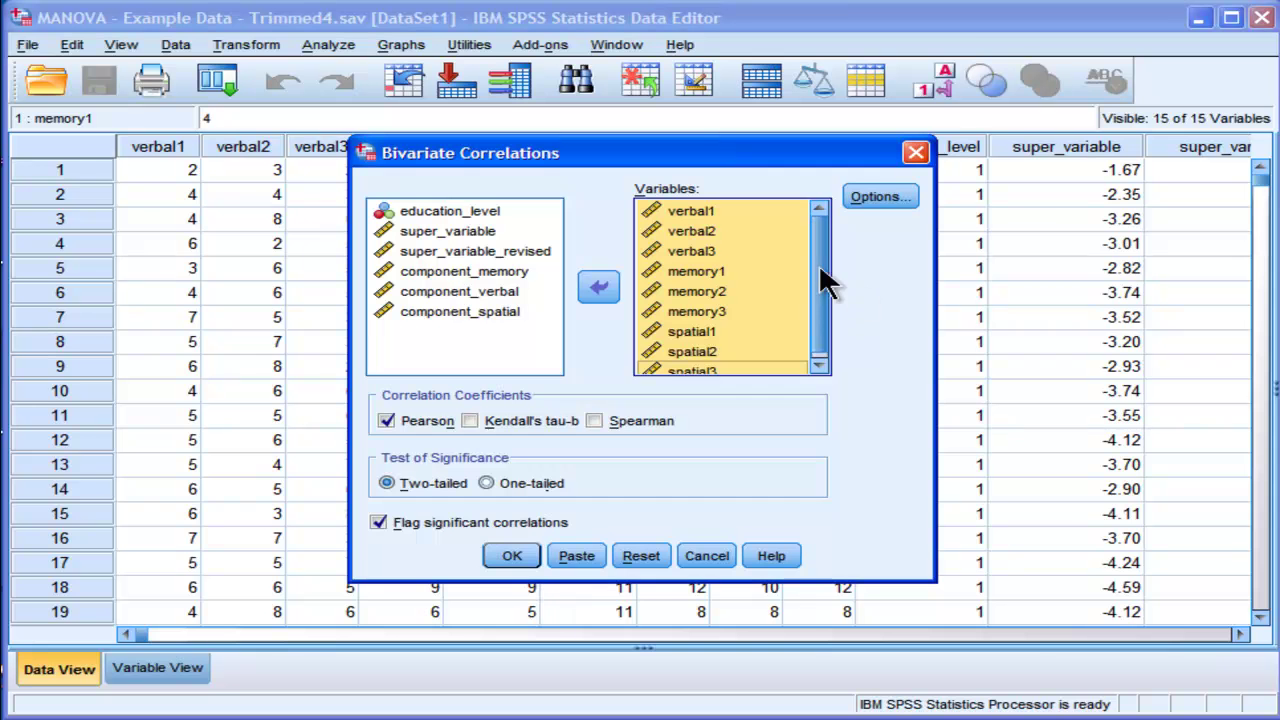
- Paste the nine-variable Pearson CORRELATIONS command into a syntax window
left_click_drag(819, 263, 819, 282)
left_click(513, 557)
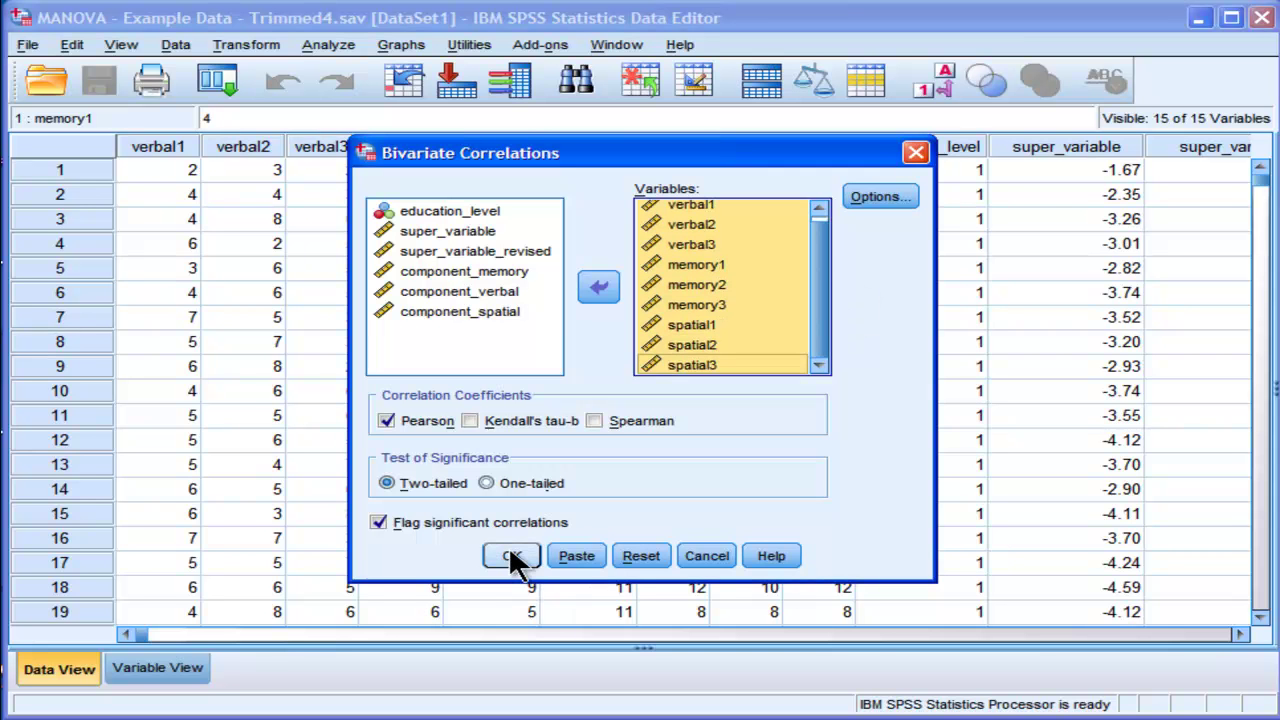
left_click(580, 558)
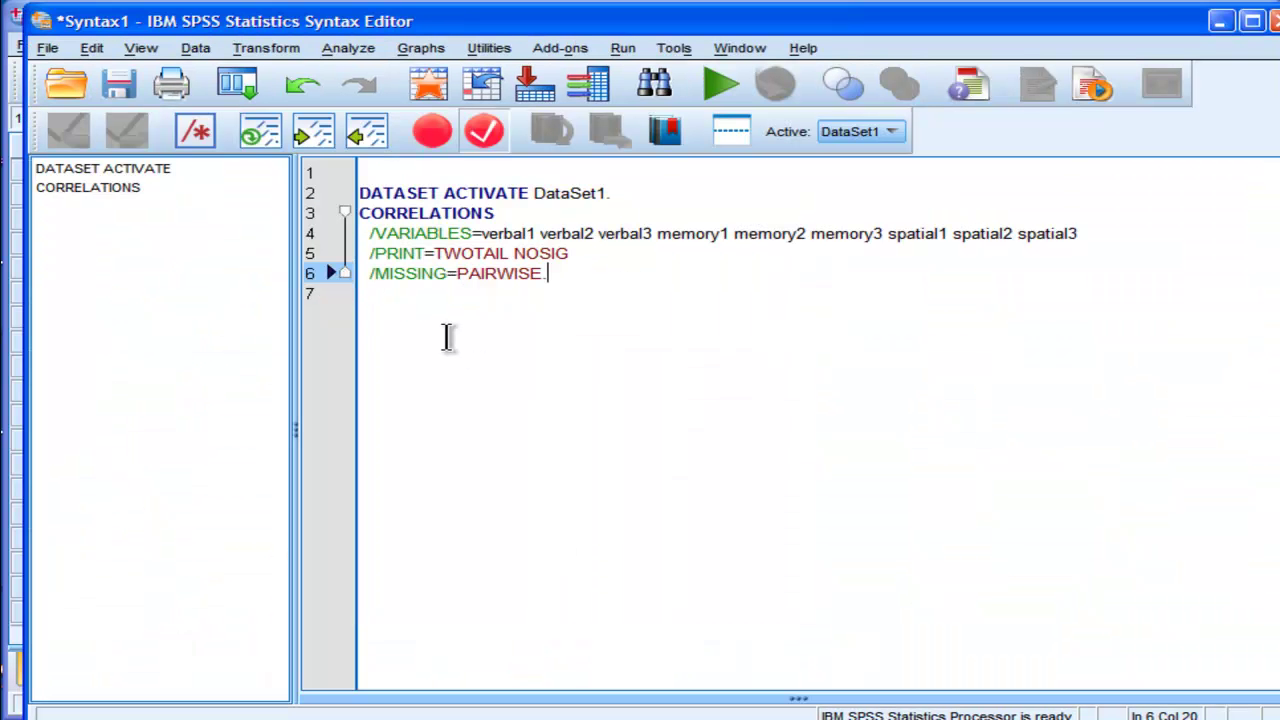
- Select the CORRELATIONS command from line 3 to line 6 in the Syntax Editor
left_click(553, 281)
left_click_drag(553, 281, 362, 213)
left_click(654, 271)
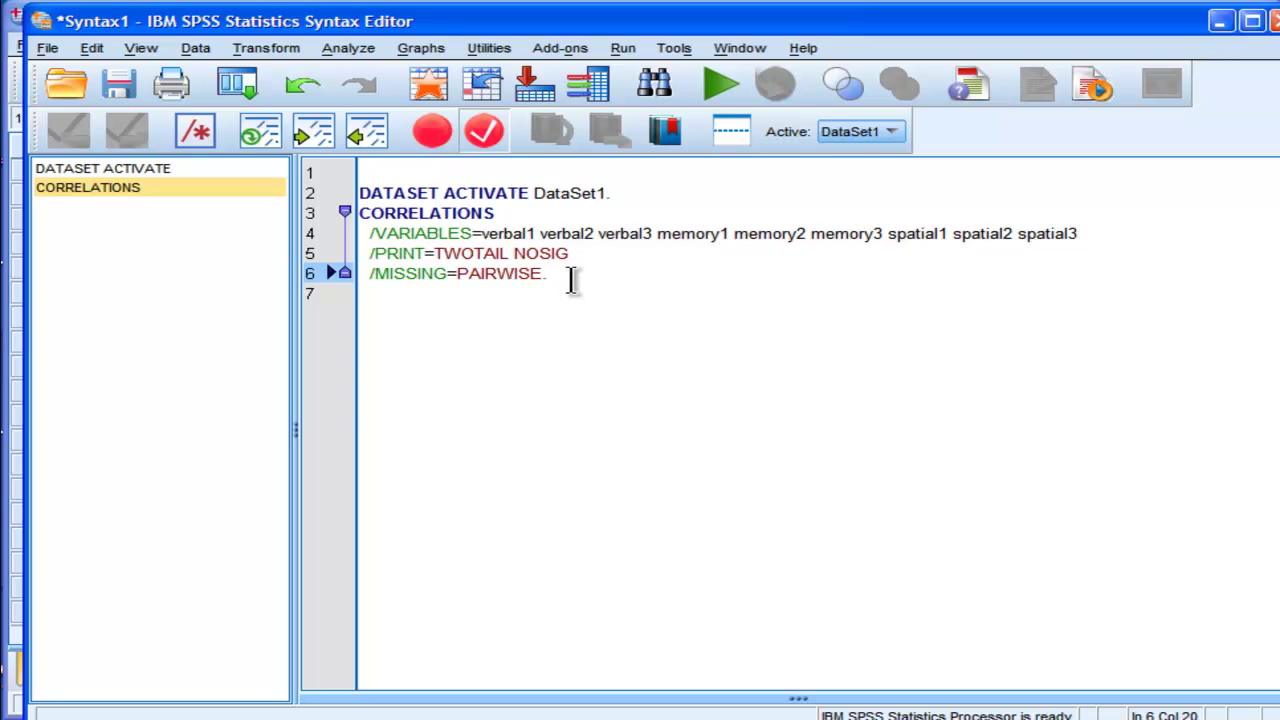
left_click_drag(574, 277, 358, 213)
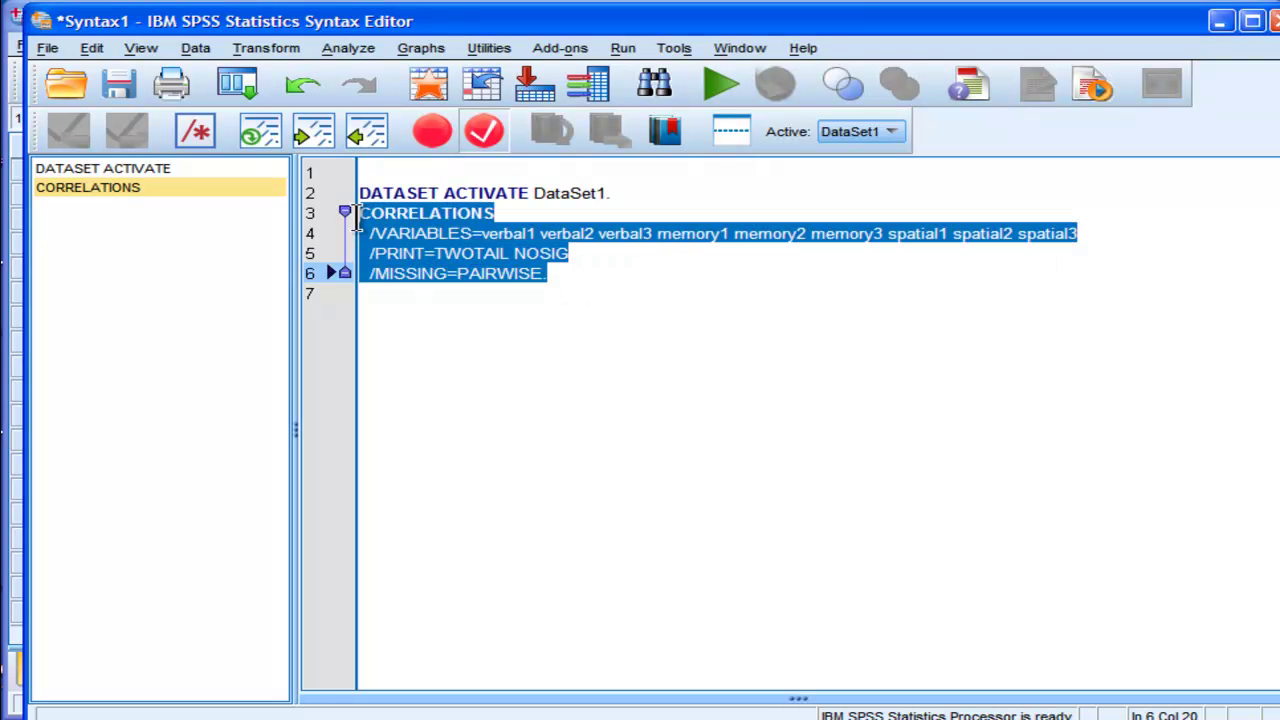
left_click(571, 282)
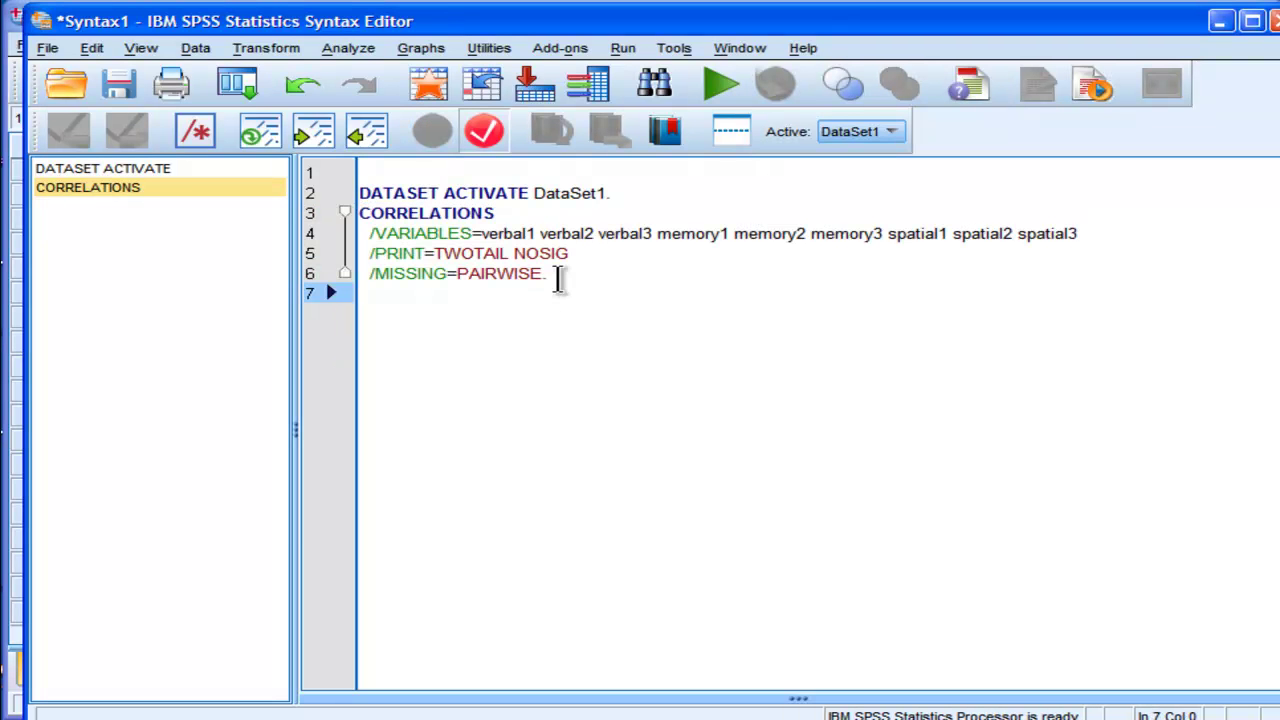
left_click_drag(558, 279, 366, 213)
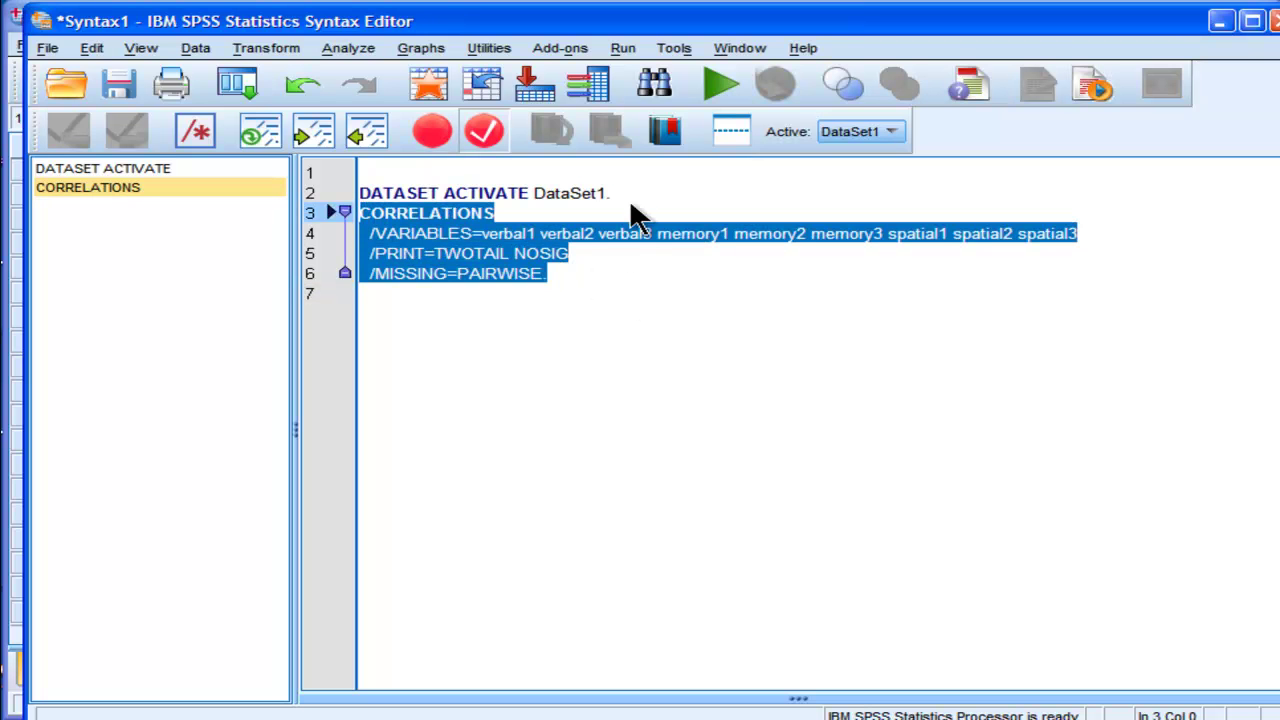
left_click(586, 278)
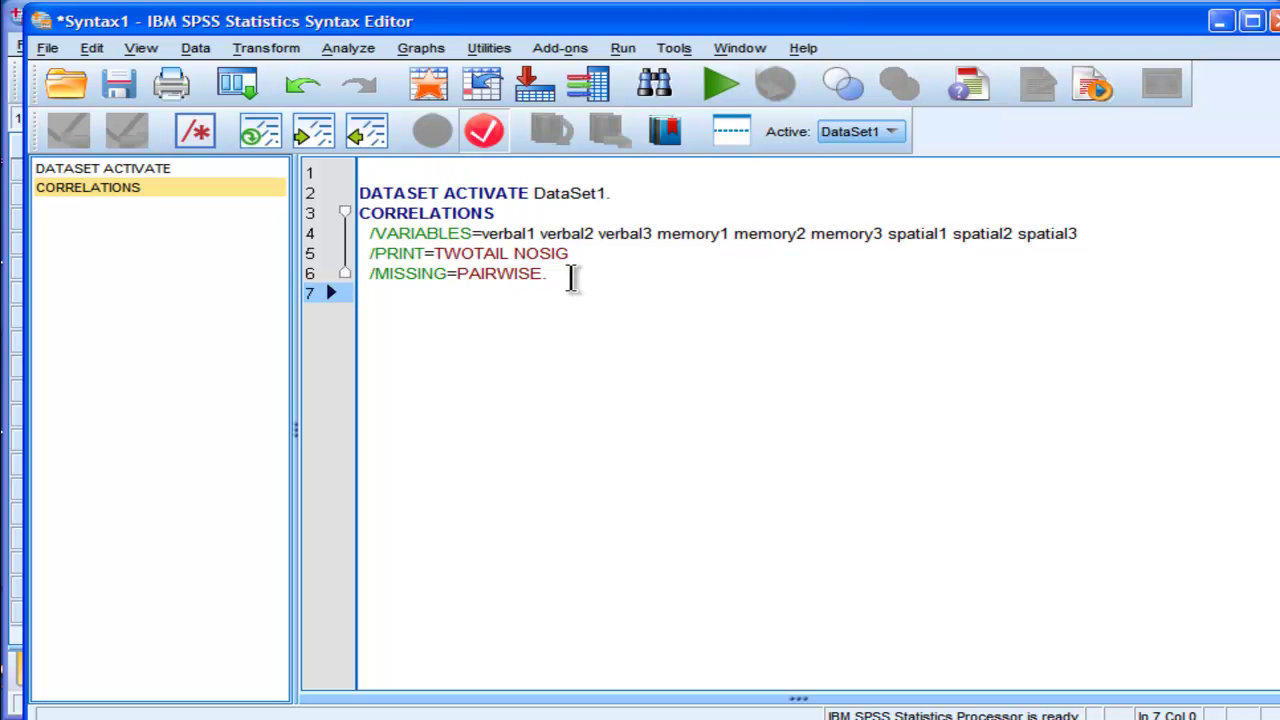
left_click_drag(568, 276, 369, 213)
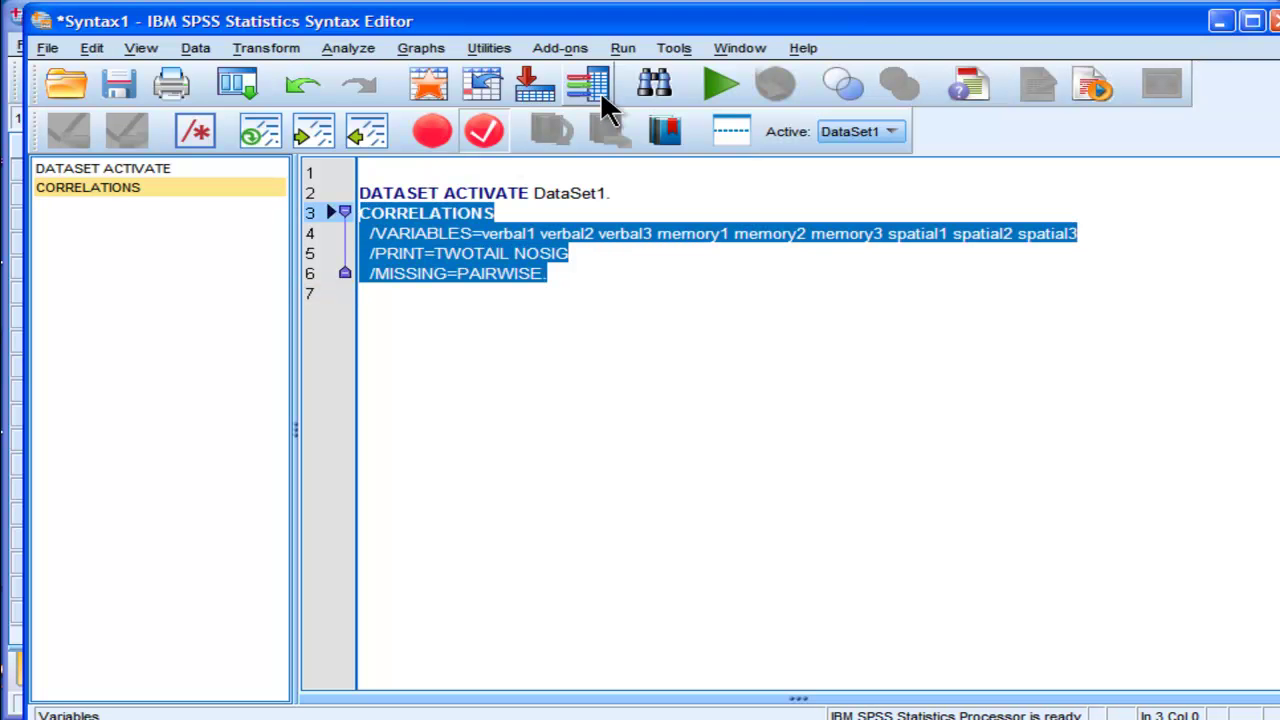
- Run the selected CORRELATIONS command and view the Correlations table in the Viewer
left_click(622, 48)
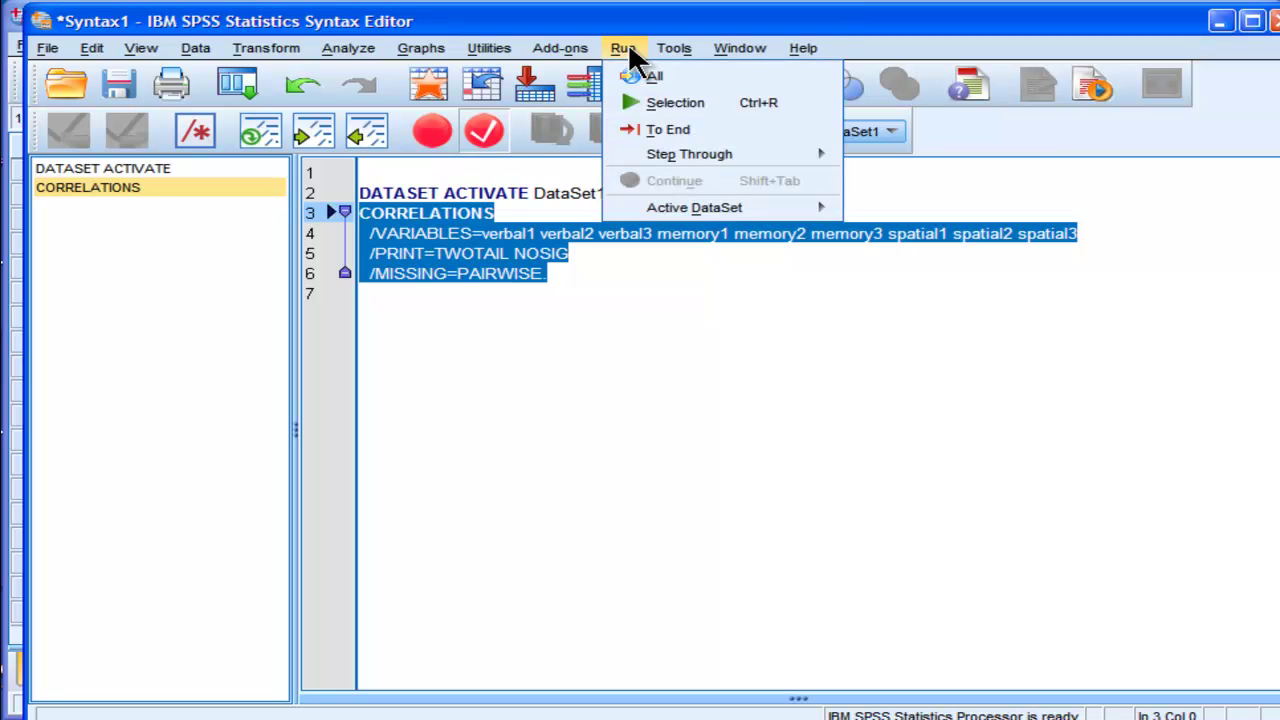
left_click(634, 100)
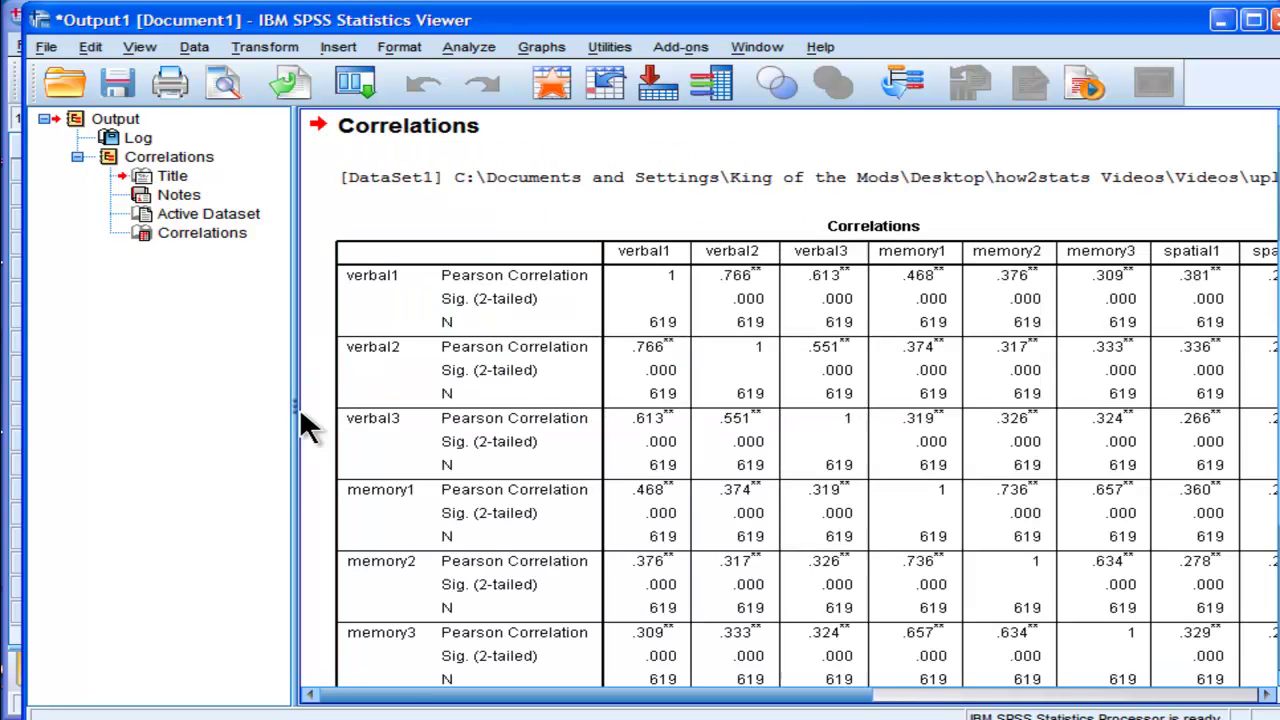
left_click_drag(297, 405, 68, 403)
left_click(607, 461)
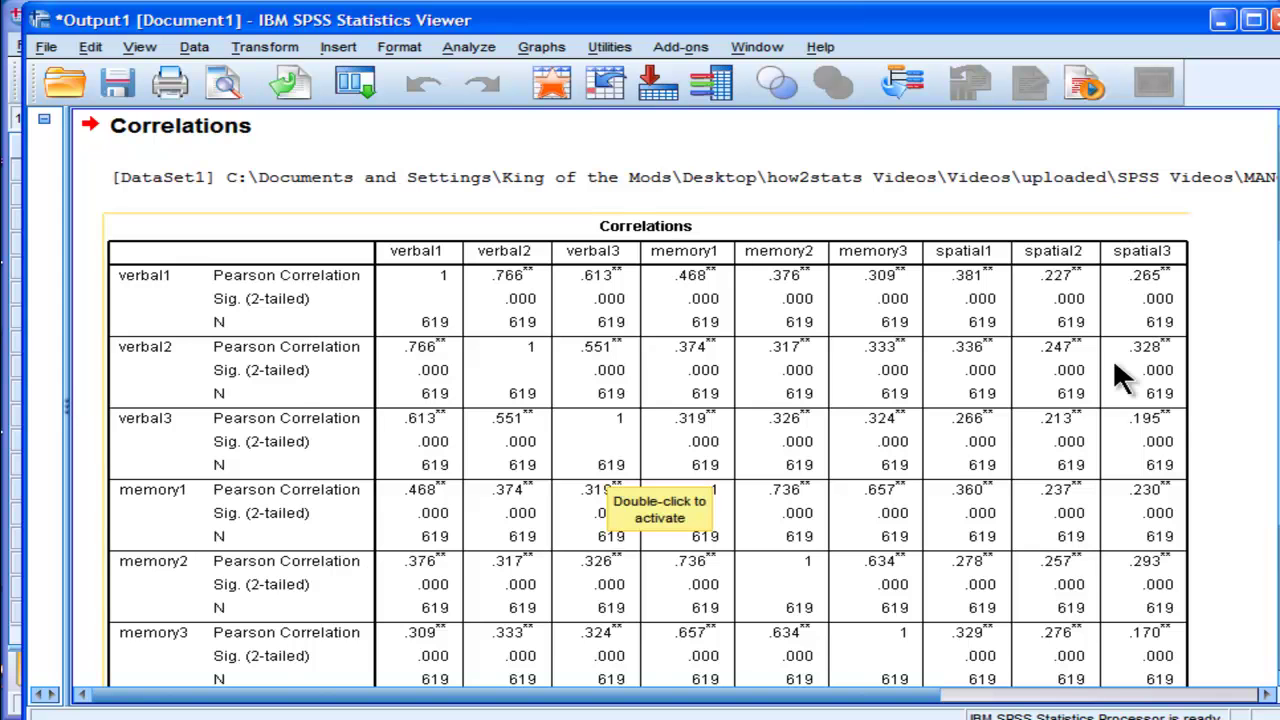
- Scroll through the correlation output, then return to the Syntax Editor
left_click(1218, 346)
scroll(679, 402, "down", 3)
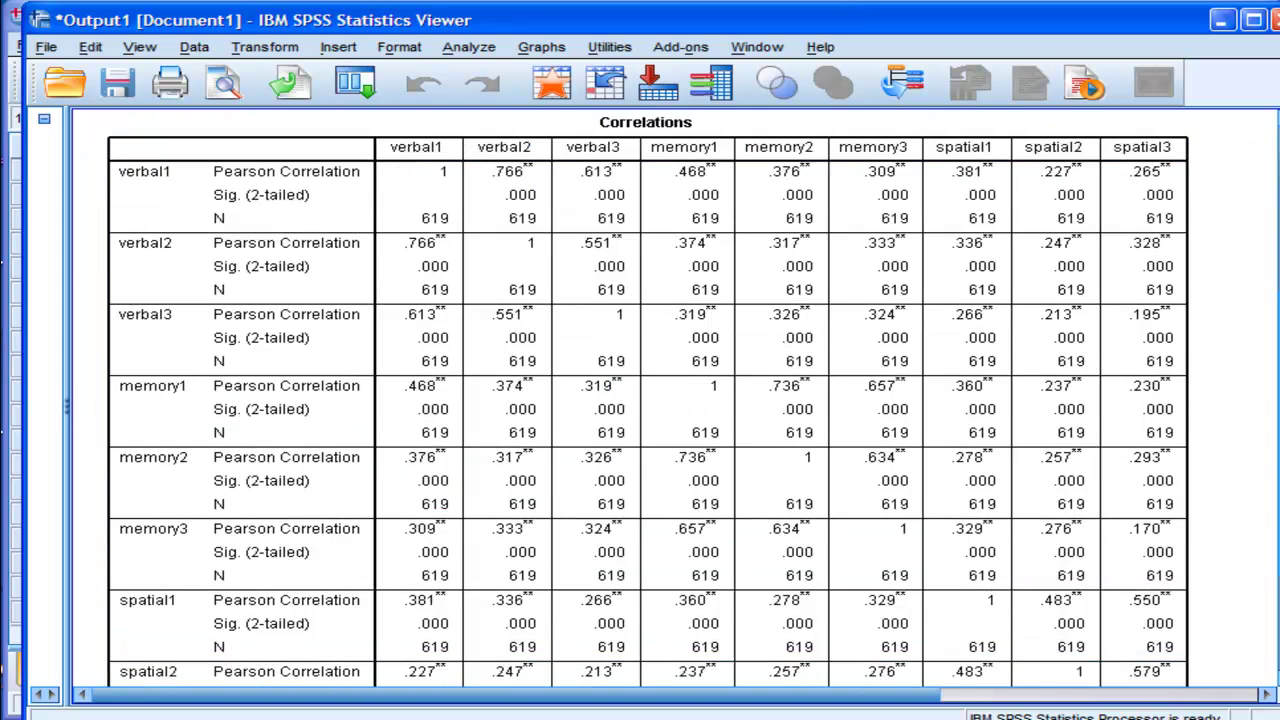
scroll(648, 398, "down", 1)
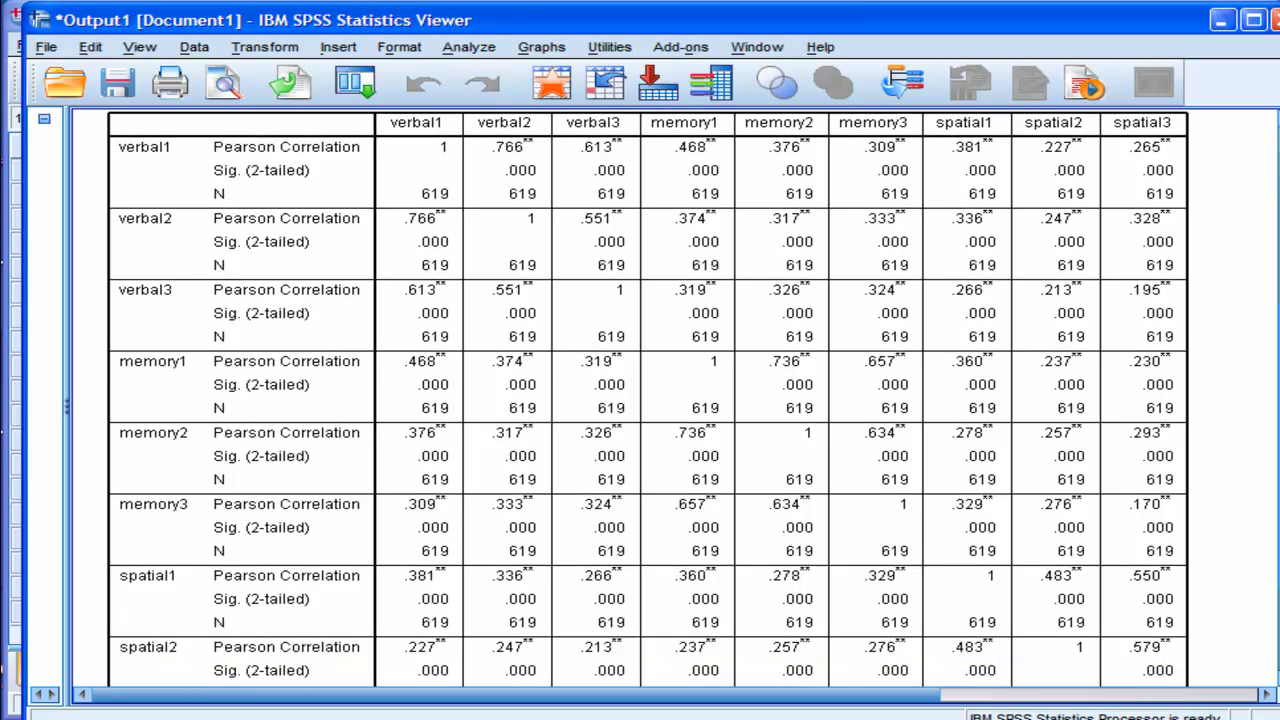
key("alt+Tab")
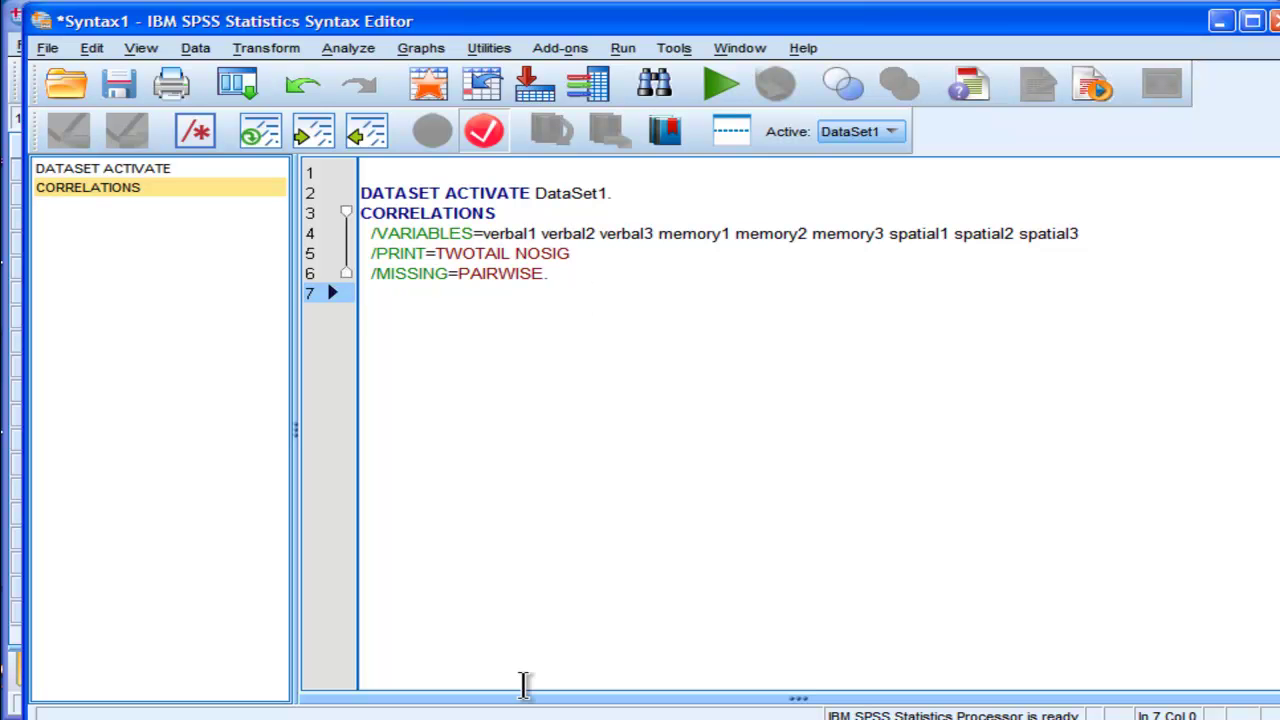
- From the Data Editor, open Analyze > General Linear Model > Univariate
left_click(523, 718)
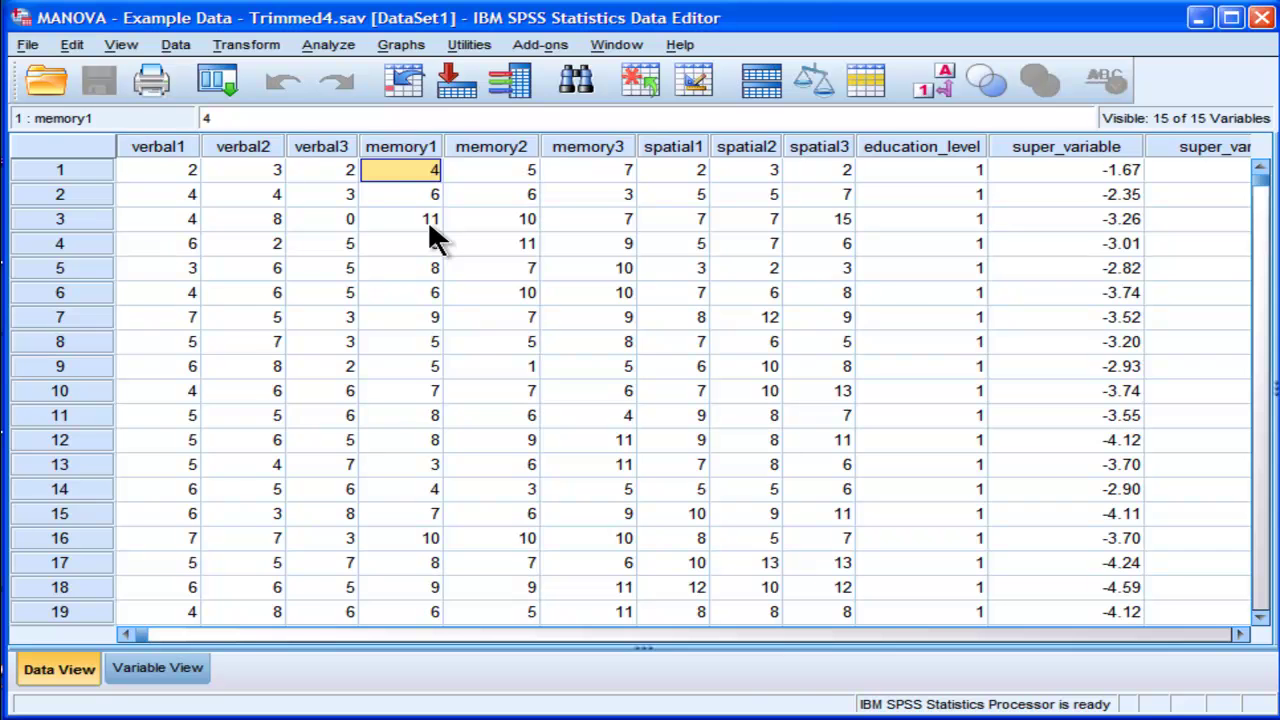
left_click(330, 46)
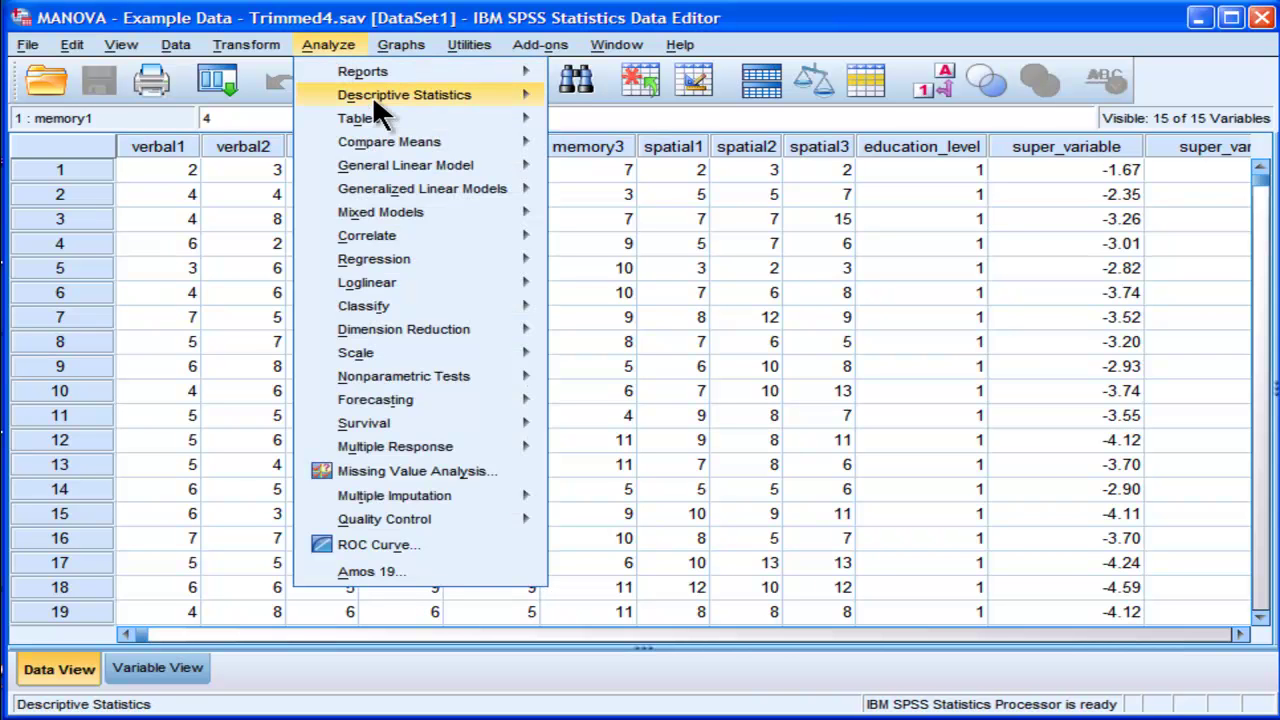
mouse_move(421, 162)
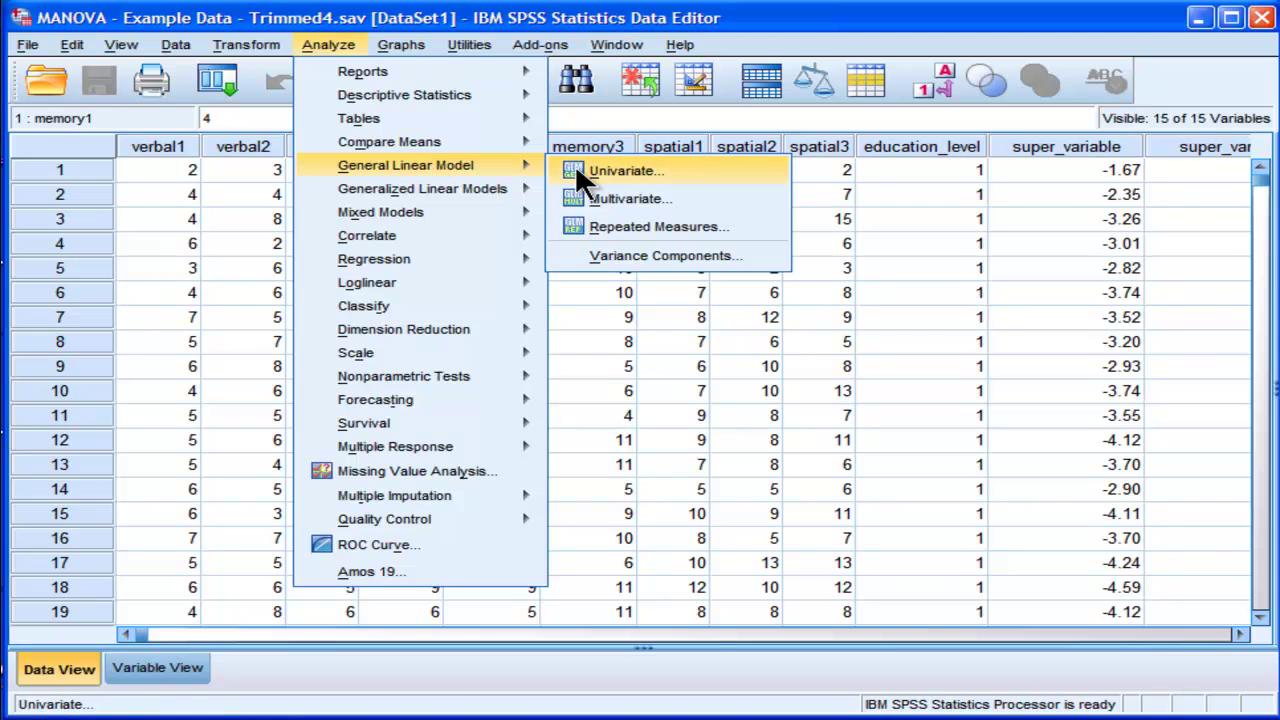
left_click(600, 172)
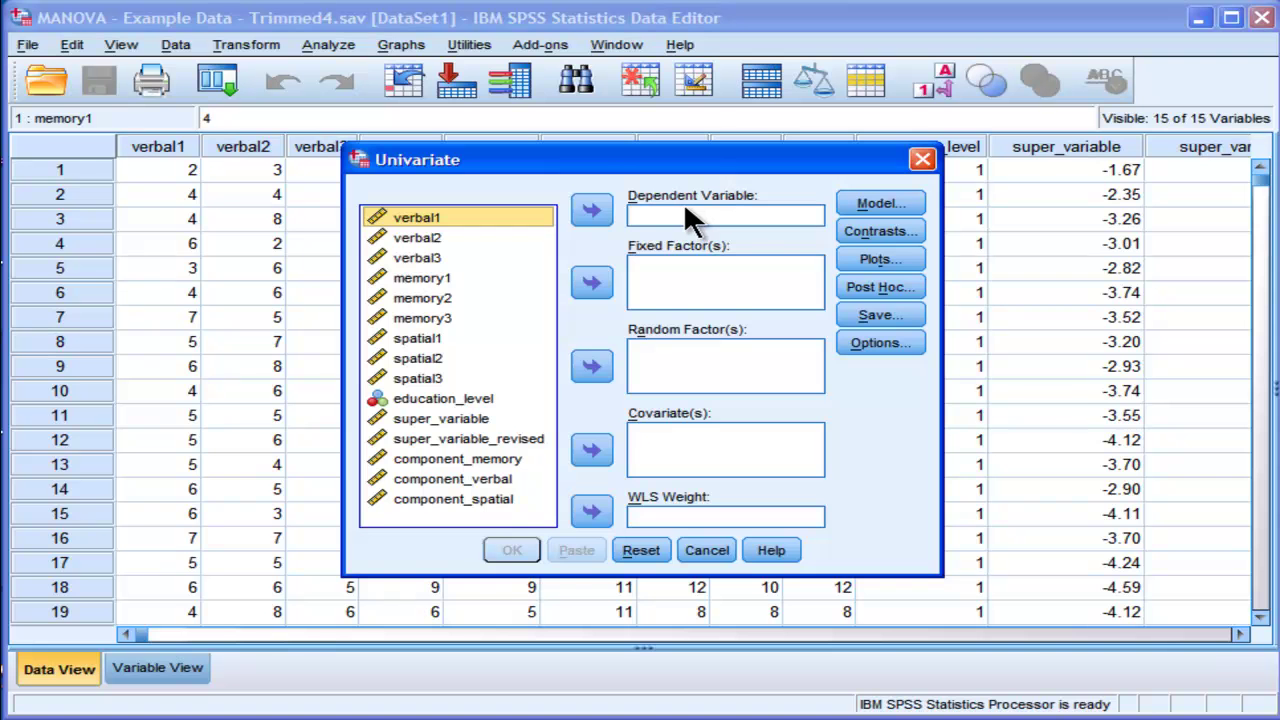
left_click(318, 44)
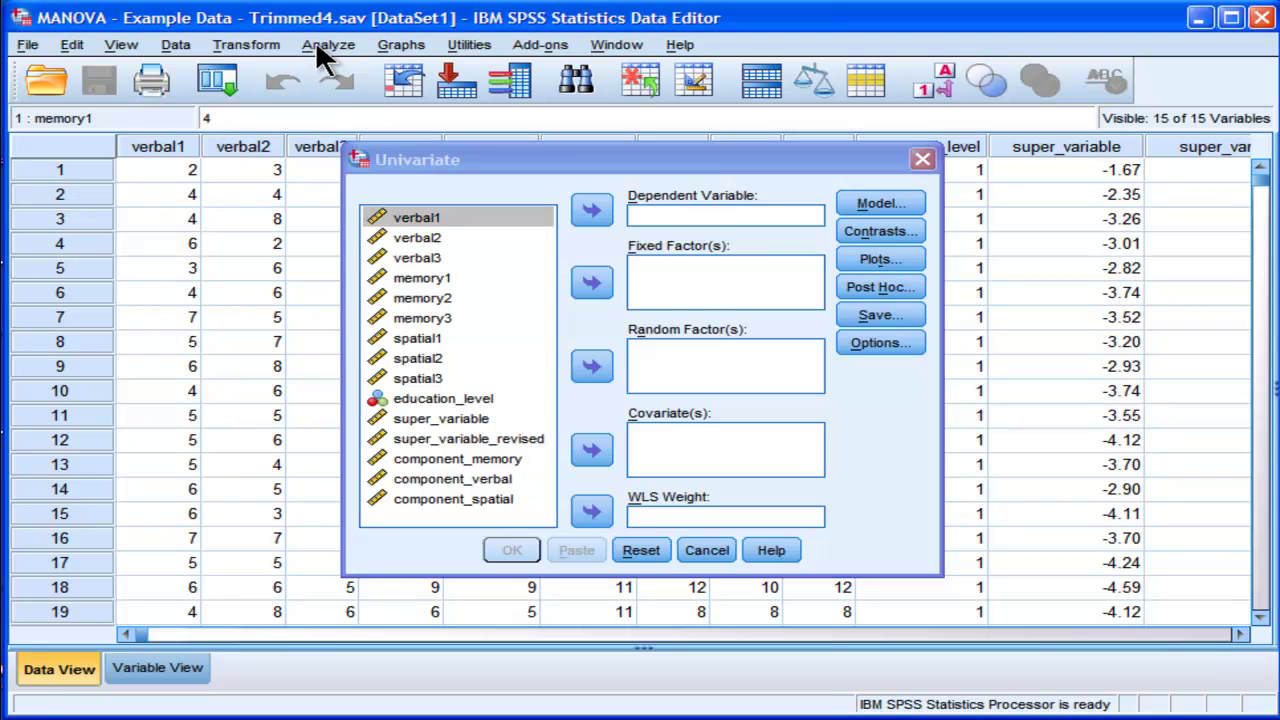
mouse_move(457, 142)
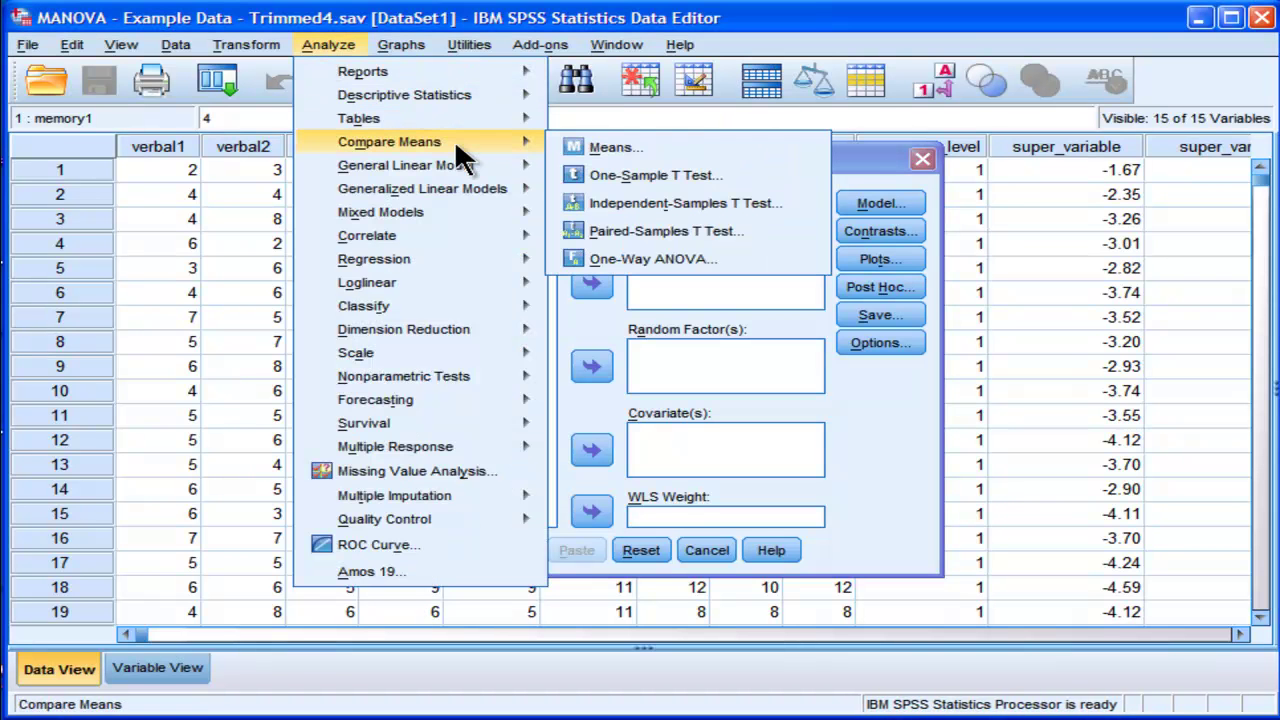
left_click(614, 256)
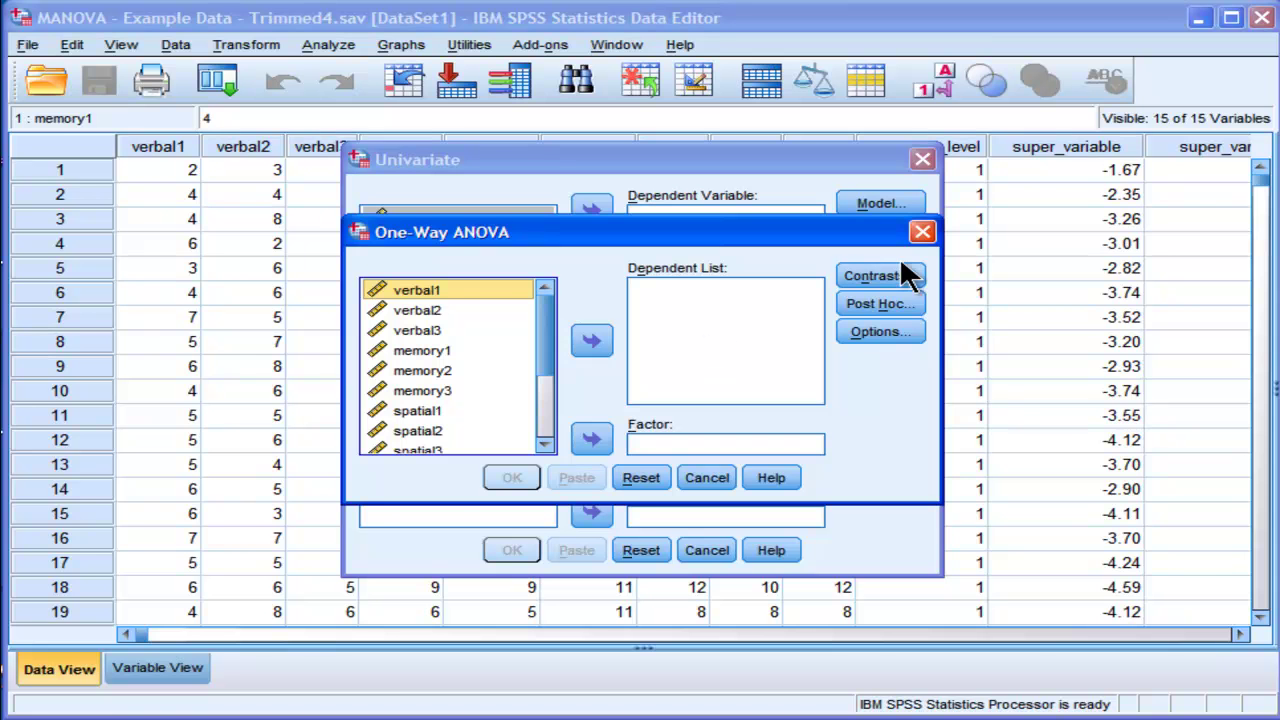
left_click(921, 233)
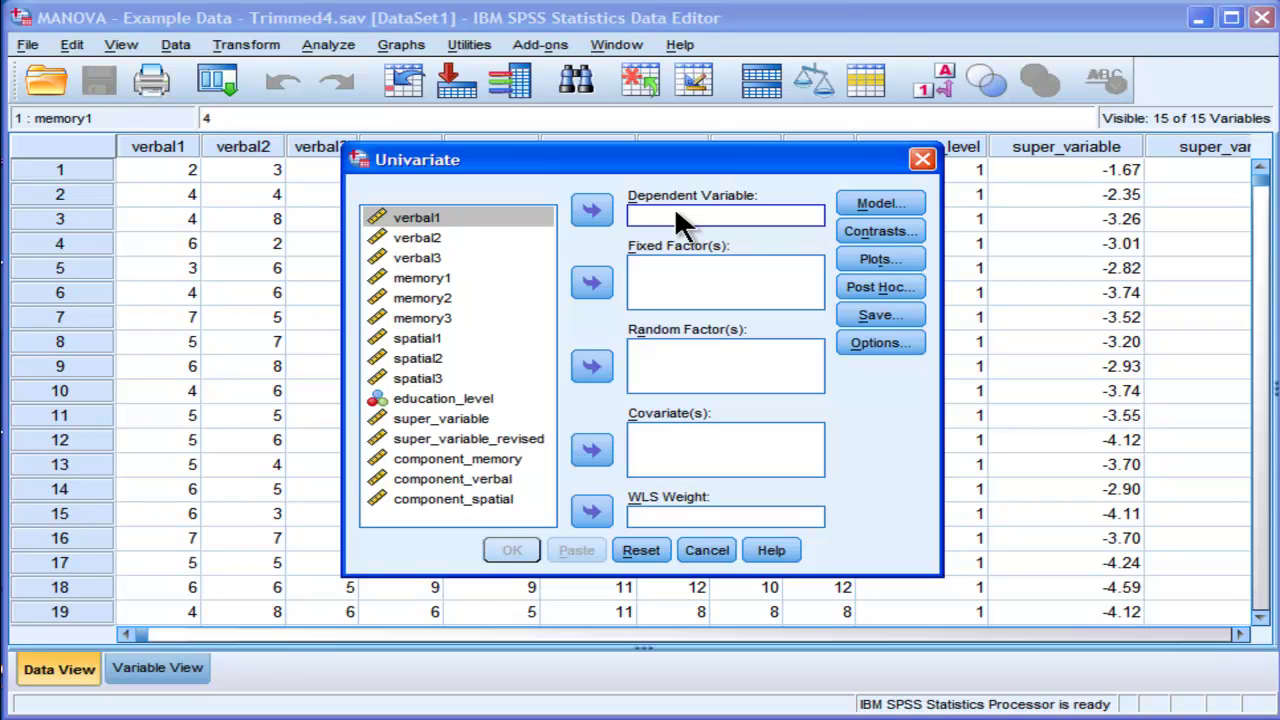
- Assign verbal1 as Dependent Variable and education_level as Fixed Factor in the Univariate dialog
left_click(609, 205)
left_click(454, 377)
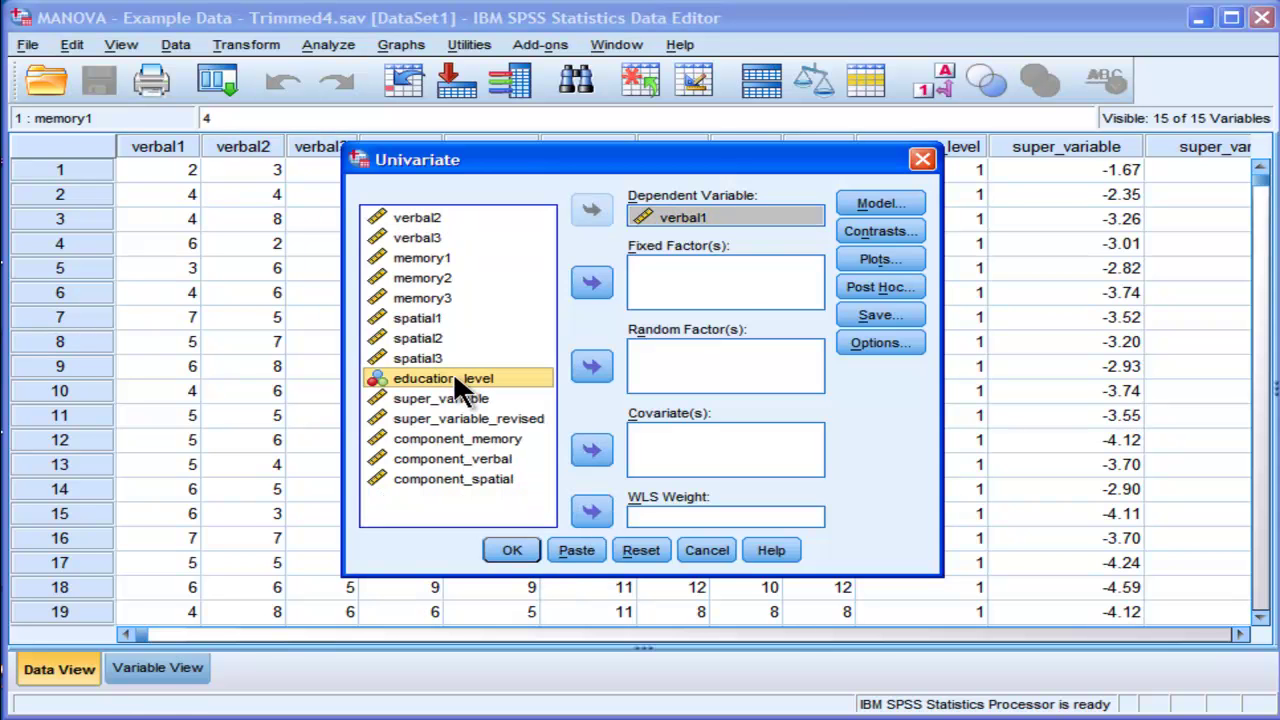
left_click(592, 283)
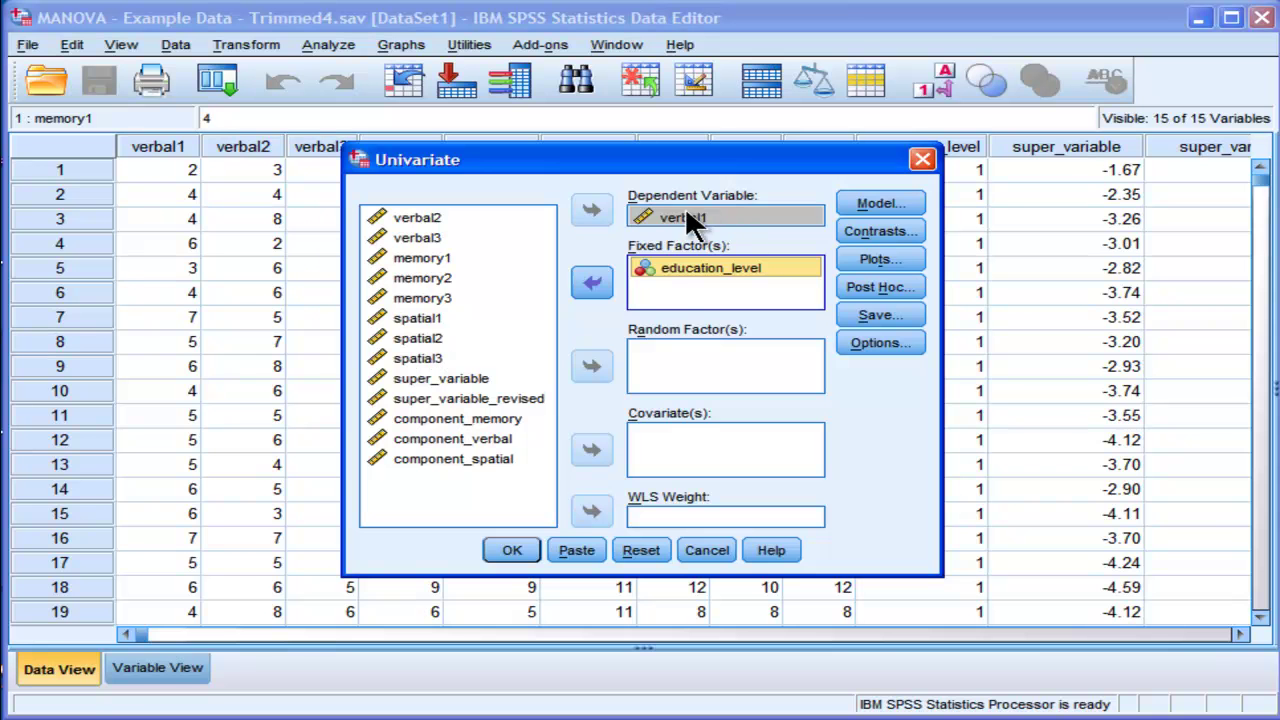
left_click(449, 239)
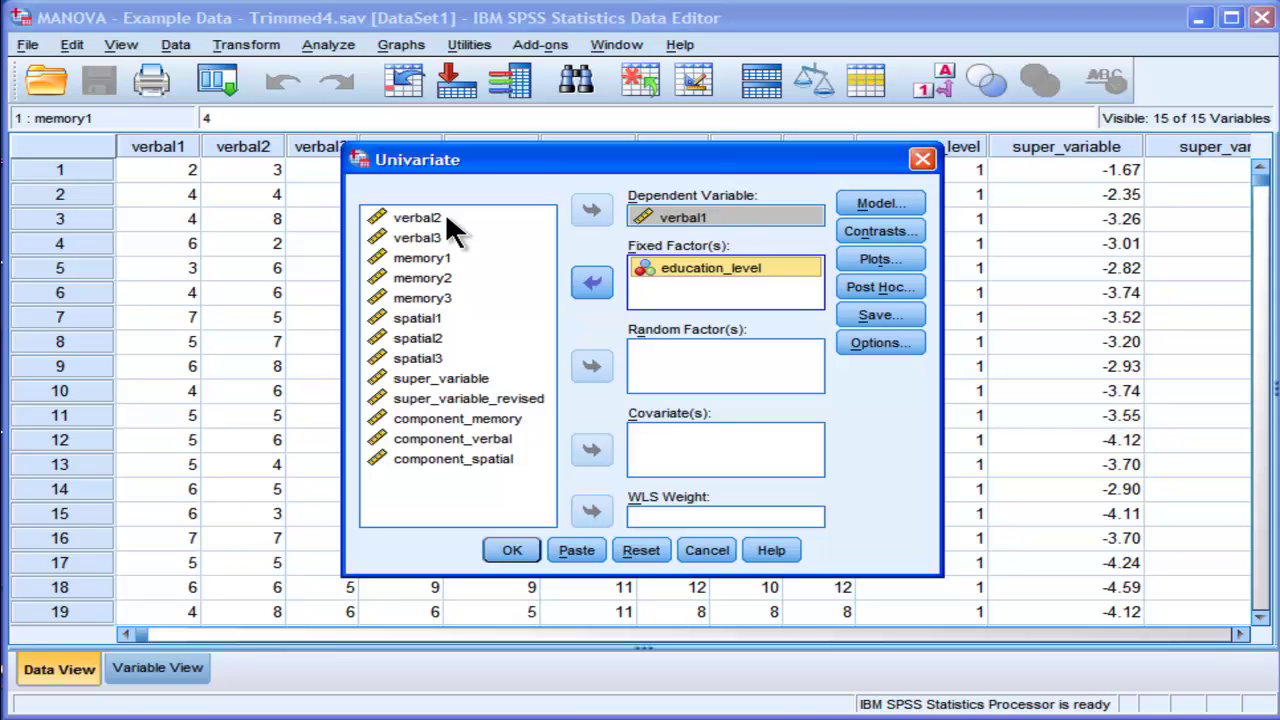